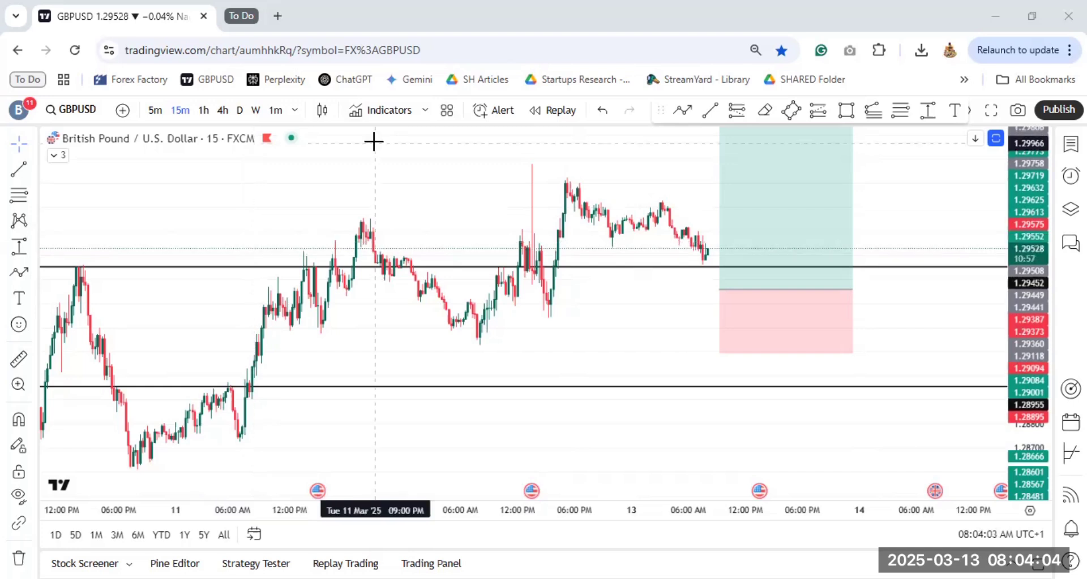
- Search indicators for 'sessions' and add Sessions on Chart to the GBPUSD chart
click(382, 111)
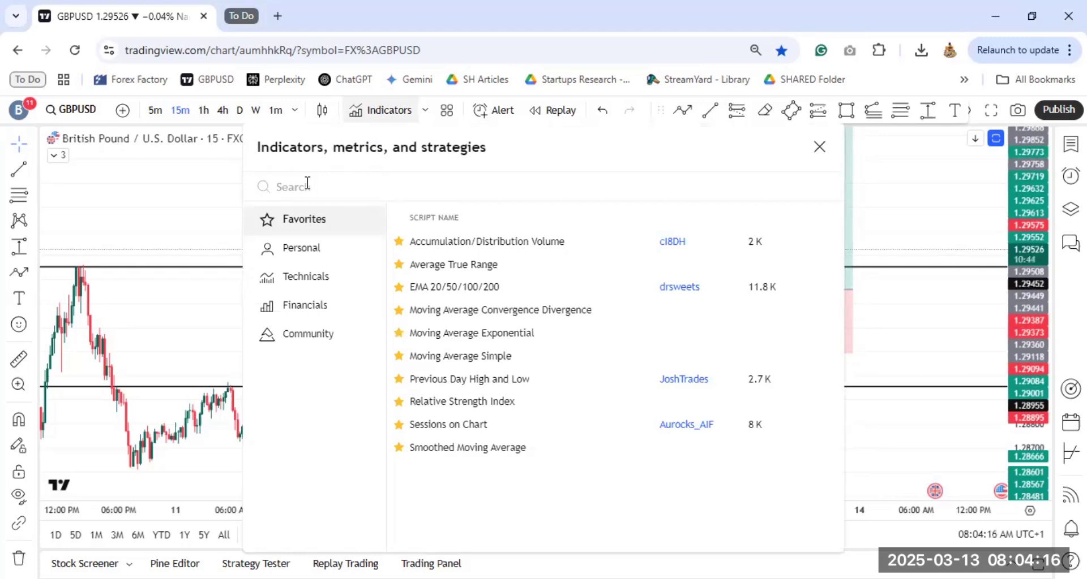
text(sessi)
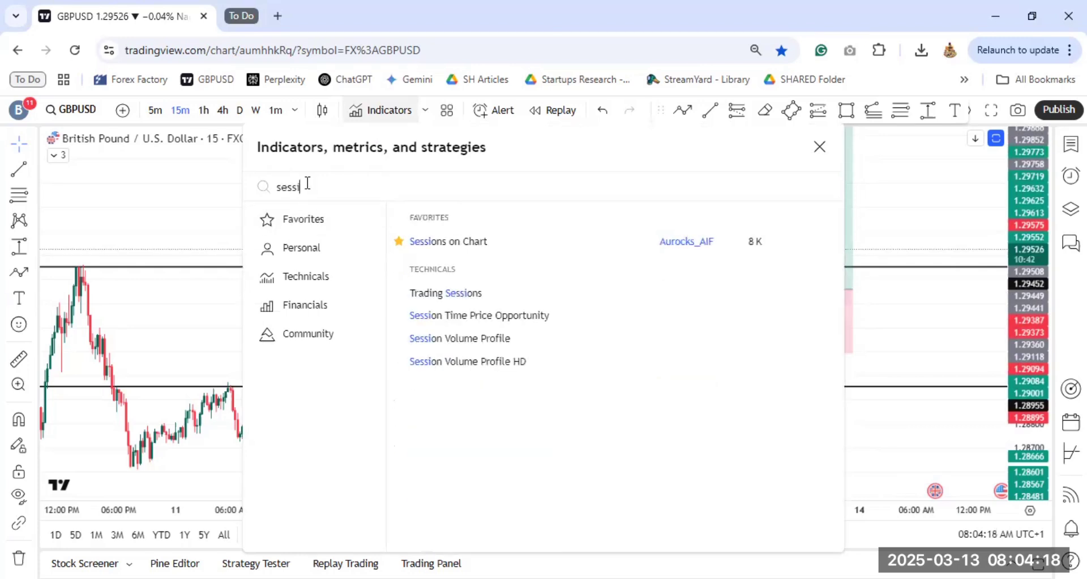
text(n)
key(BackSpace)
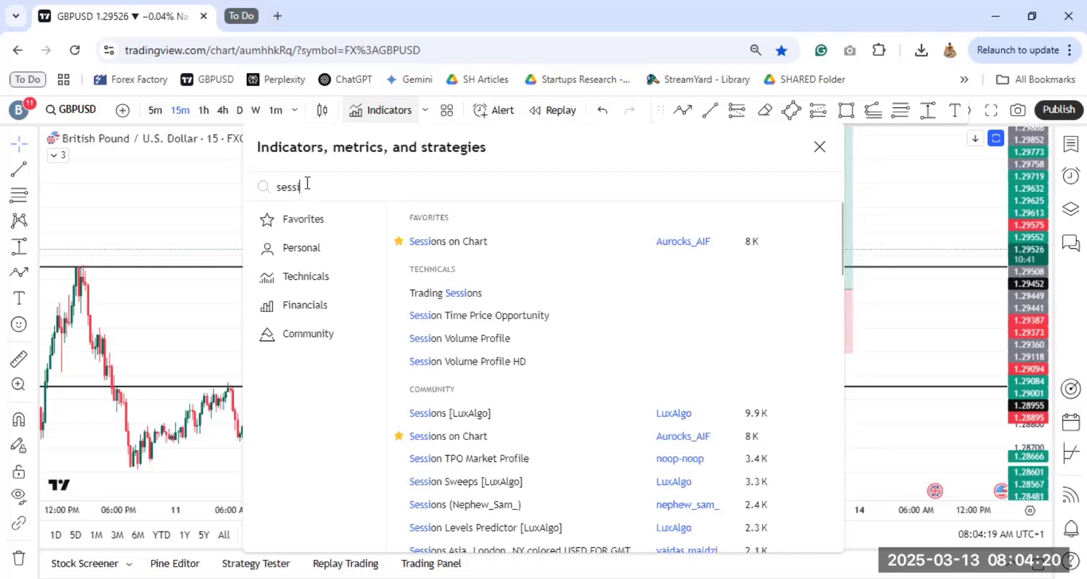
text(on)
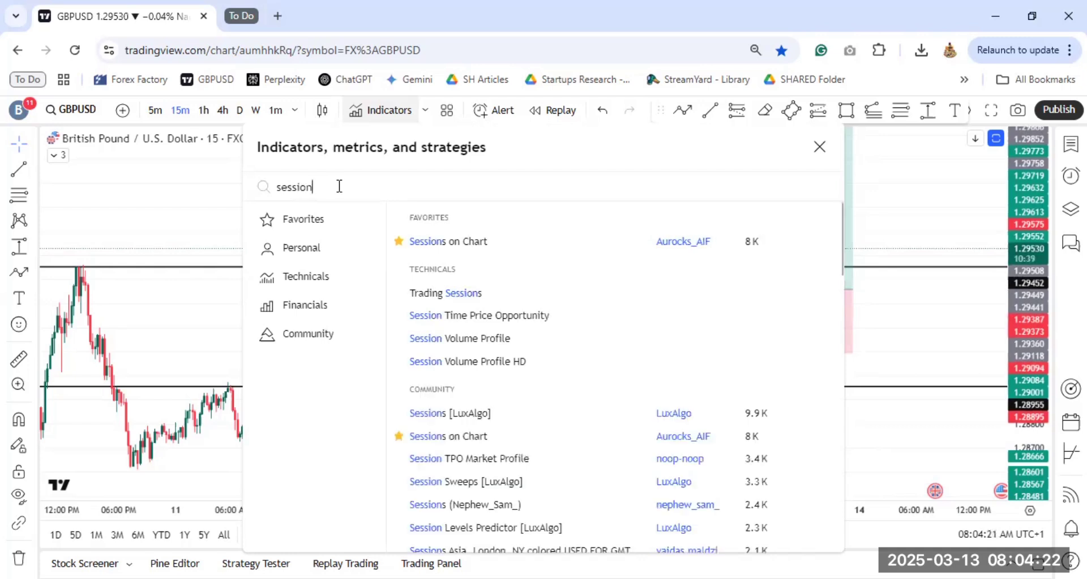
text(s)
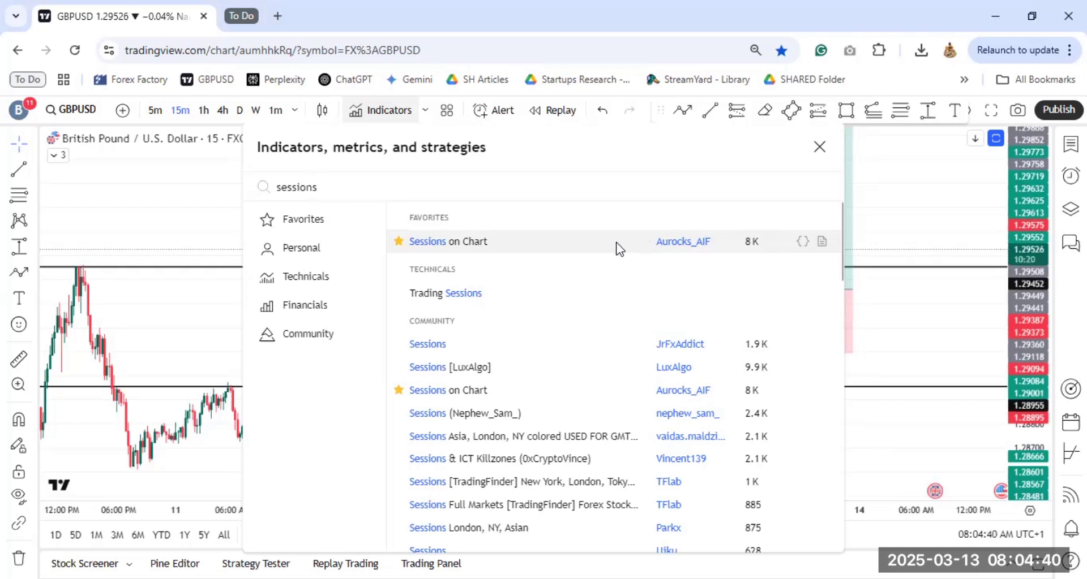
click(547, 242)
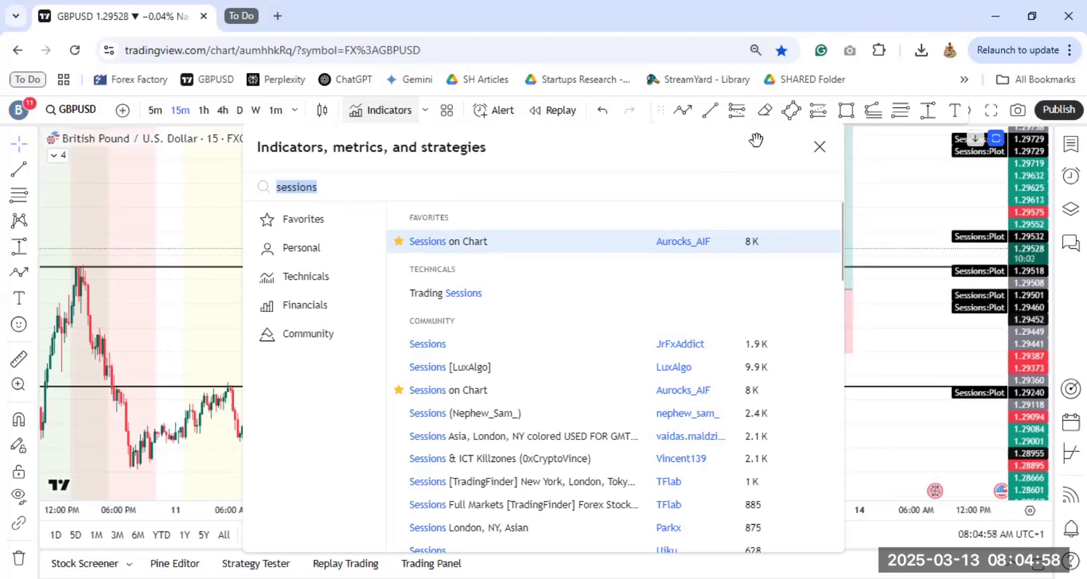
click(819, 150)
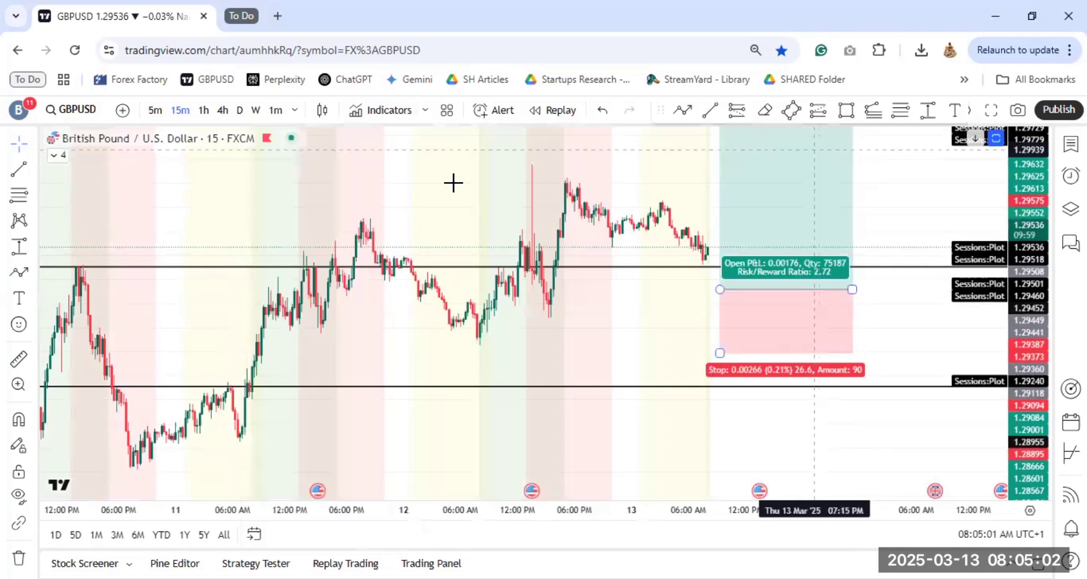
click(478, 229)
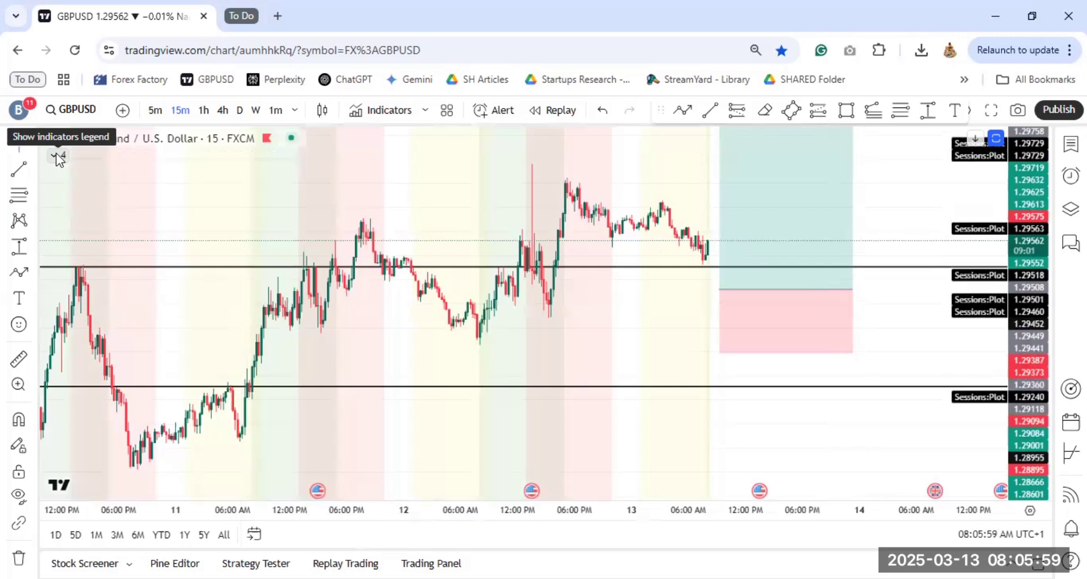
click(57, 156)
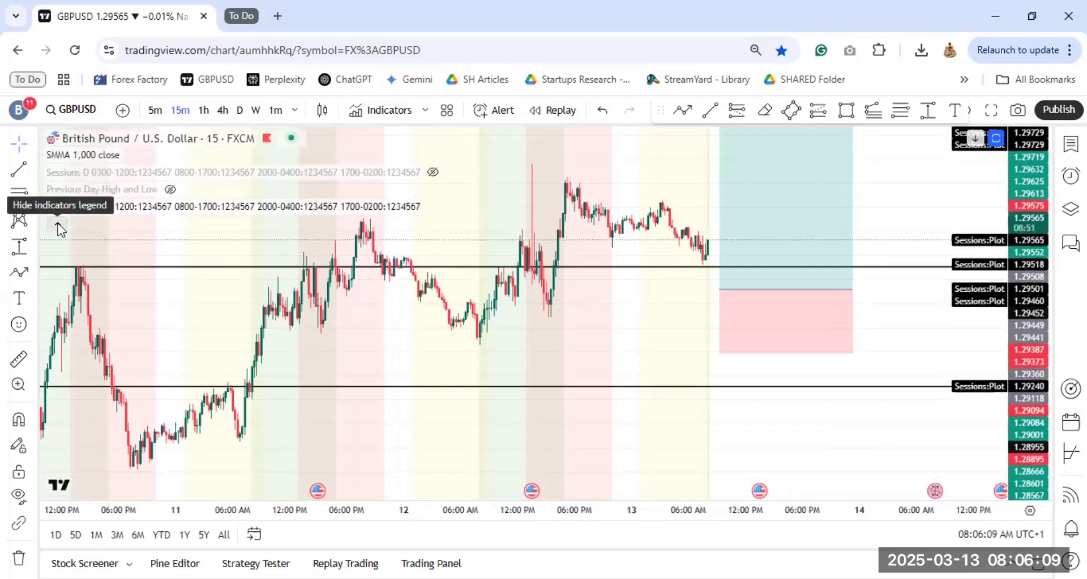
double_click(150, 311)
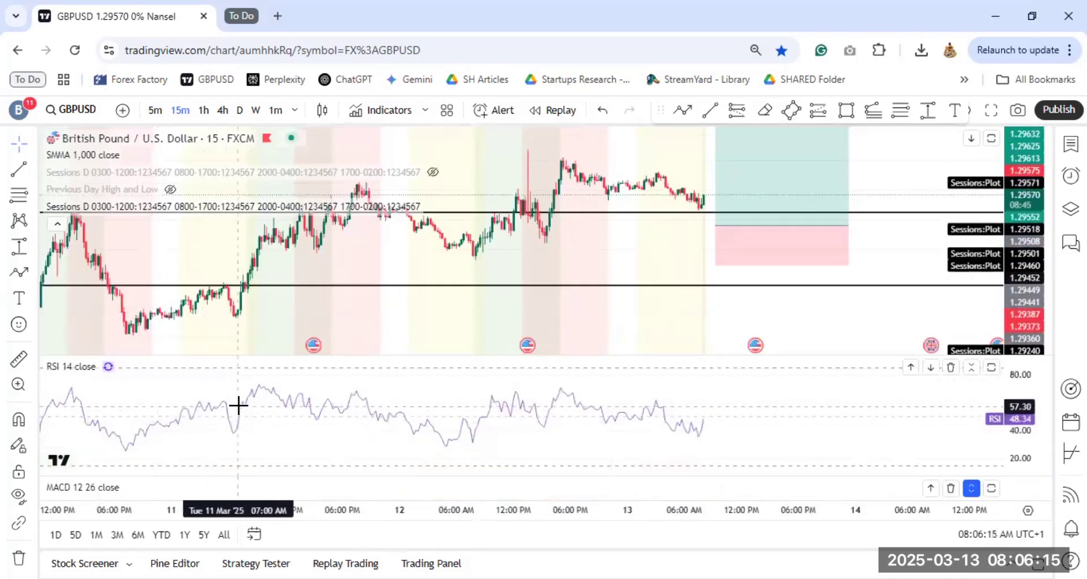
click(153, 199)
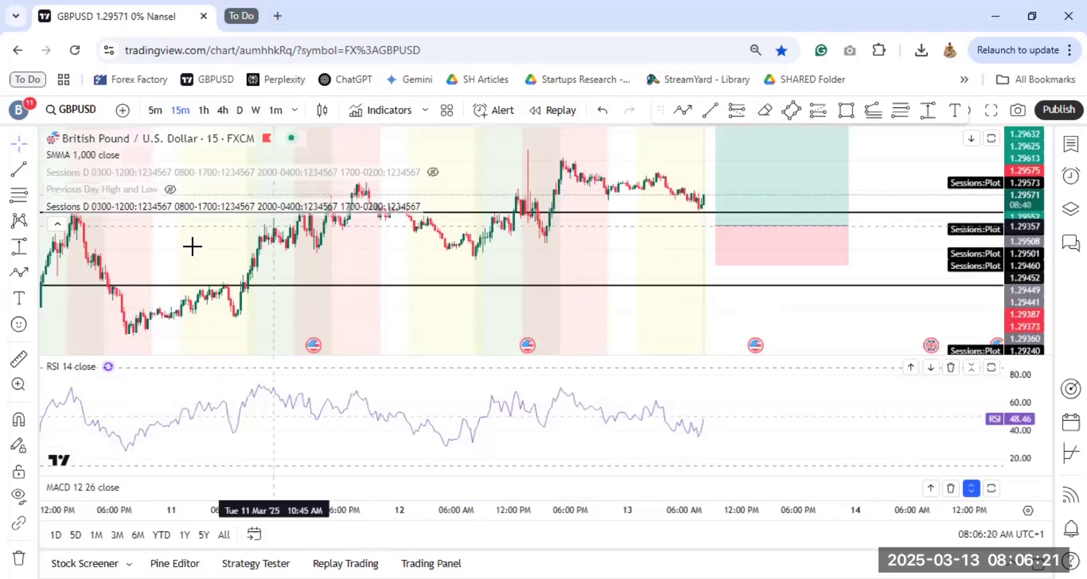
double_click(64, 233)
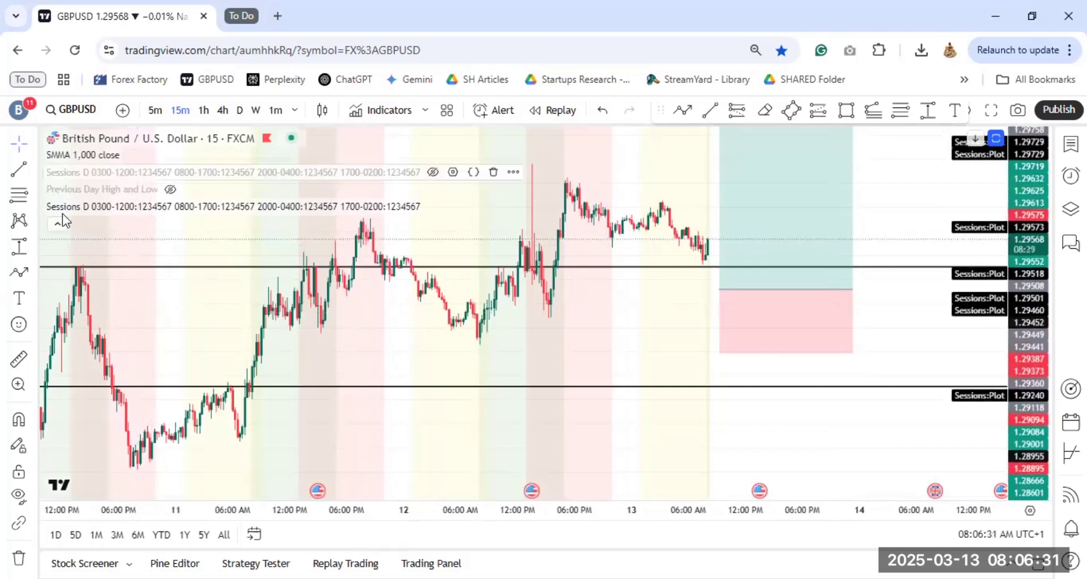
click(61, 224)
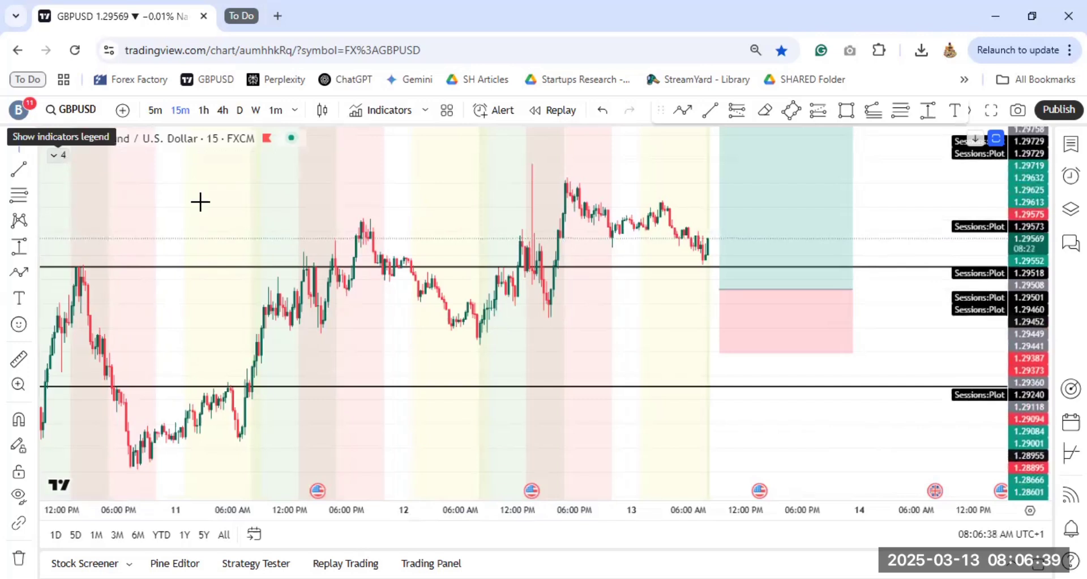
- Hide the SMMA 1,000 line in the expanded legend, briefly toggling the Sessions shading off and on
click(56, 156)
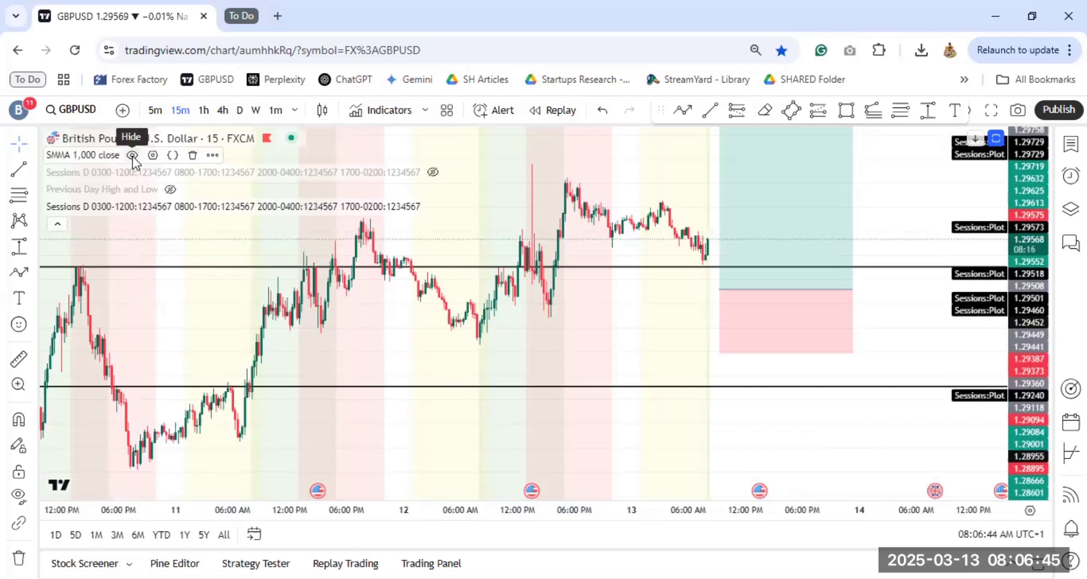
click(132, 156)
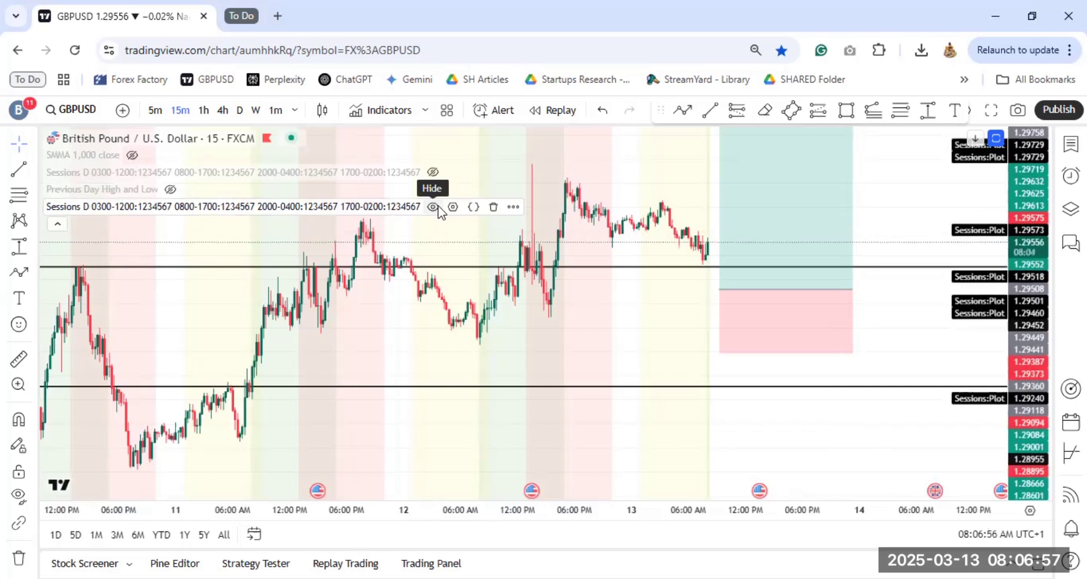
click(438, 208)
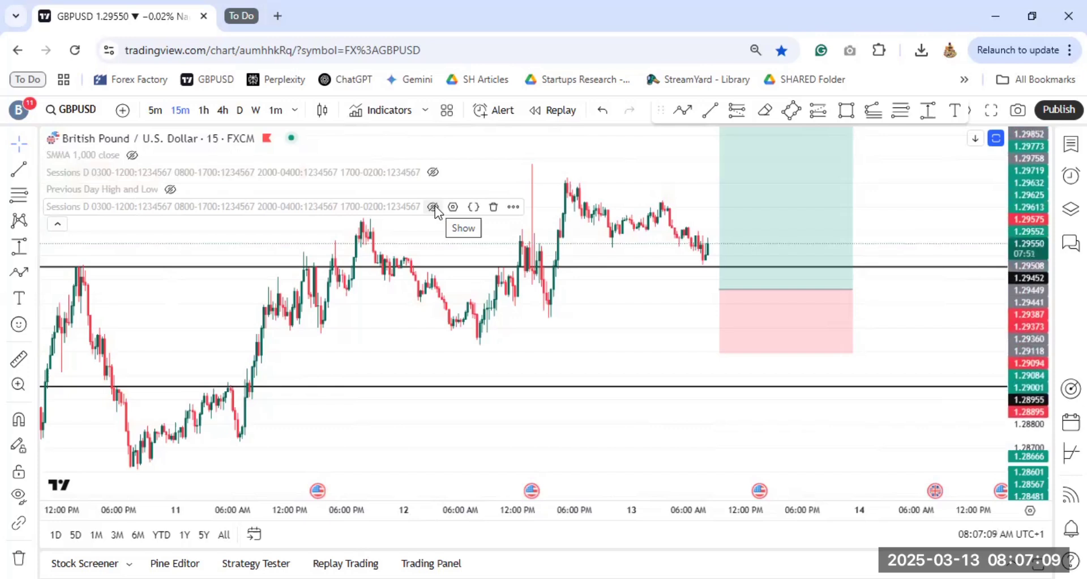
click(433, 209)
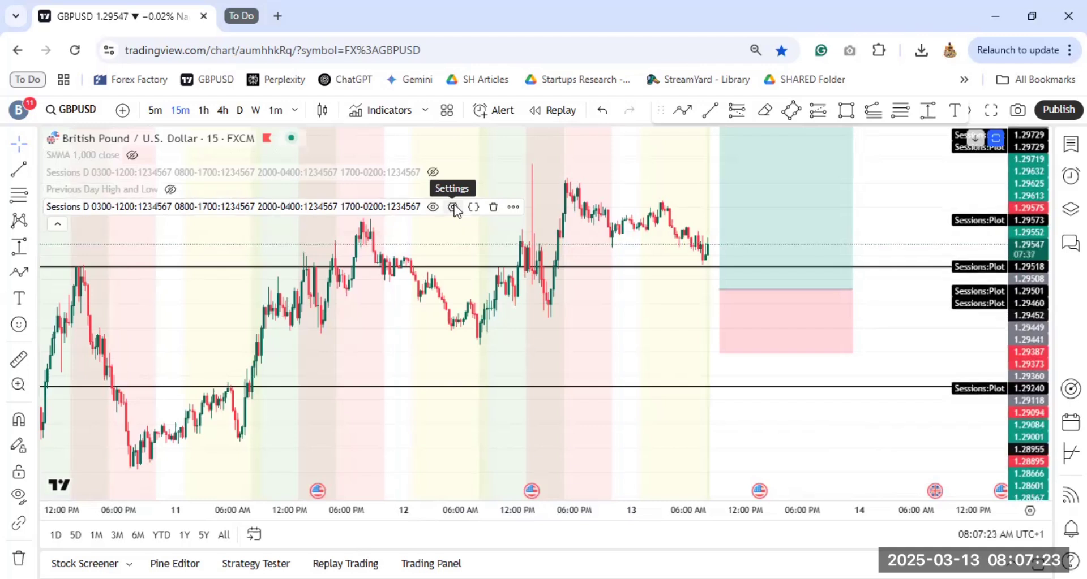
- In the Sessions settings Outputs, uncheck Labels on price scale and Values in status line
click(453, 207)
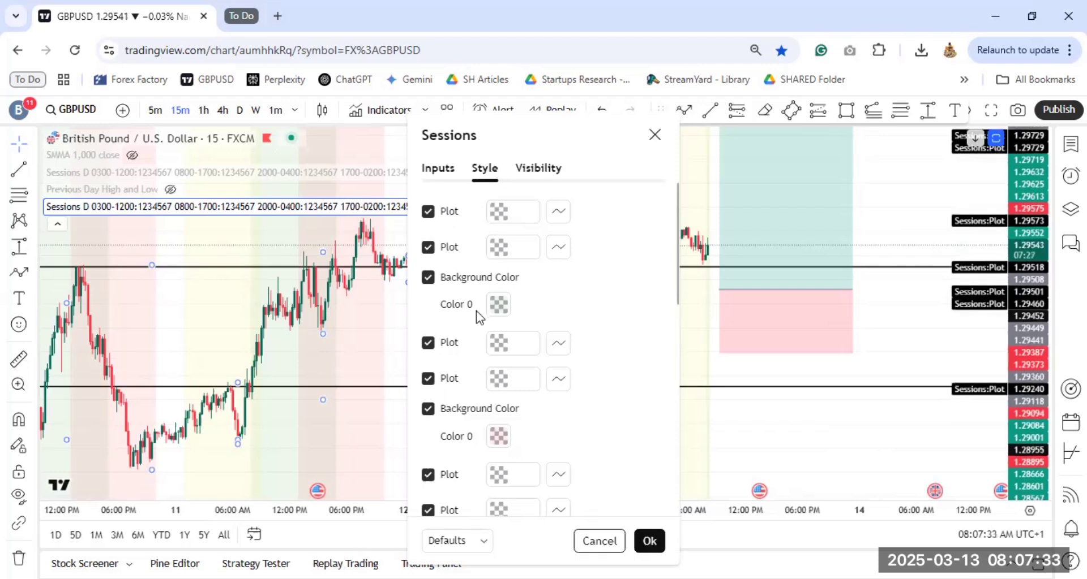
scroll(477, 310, down, 2)
scroll(477, 311, down, 1)
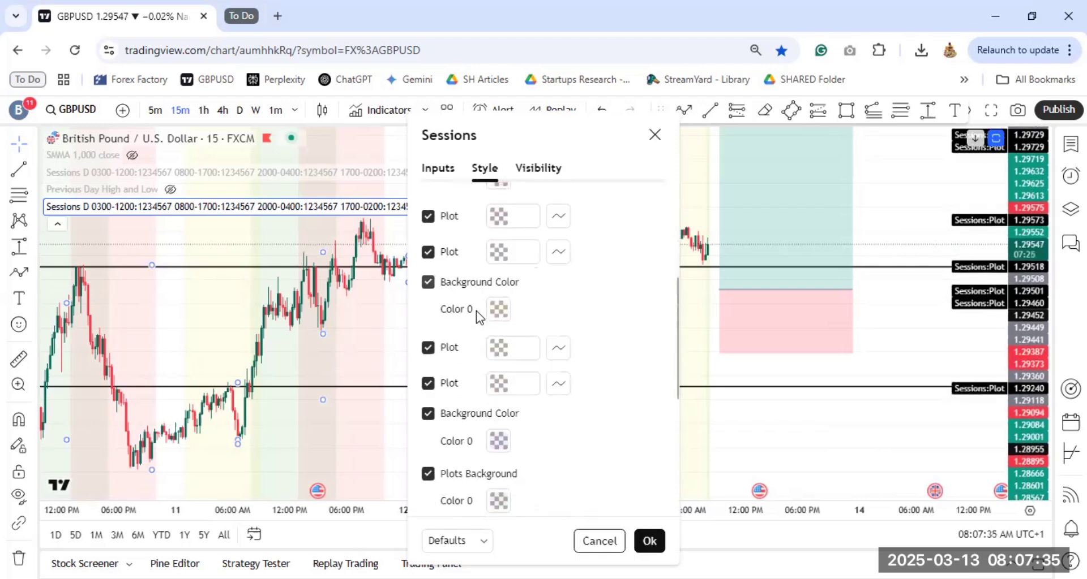
scroll(477, 310, down, 3)
scroll(476, 311, down, 3)
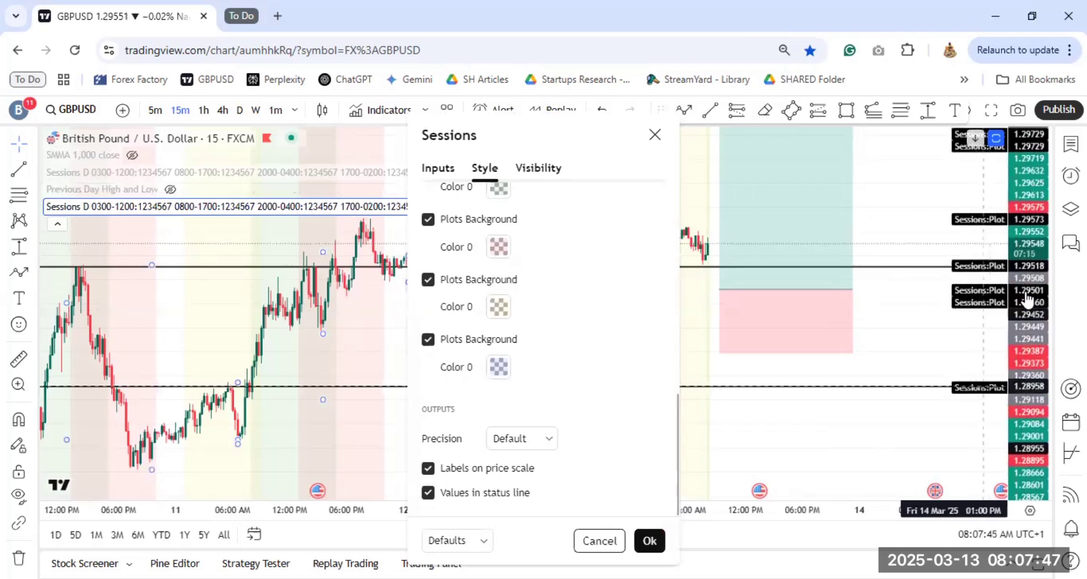
click(428, 469)
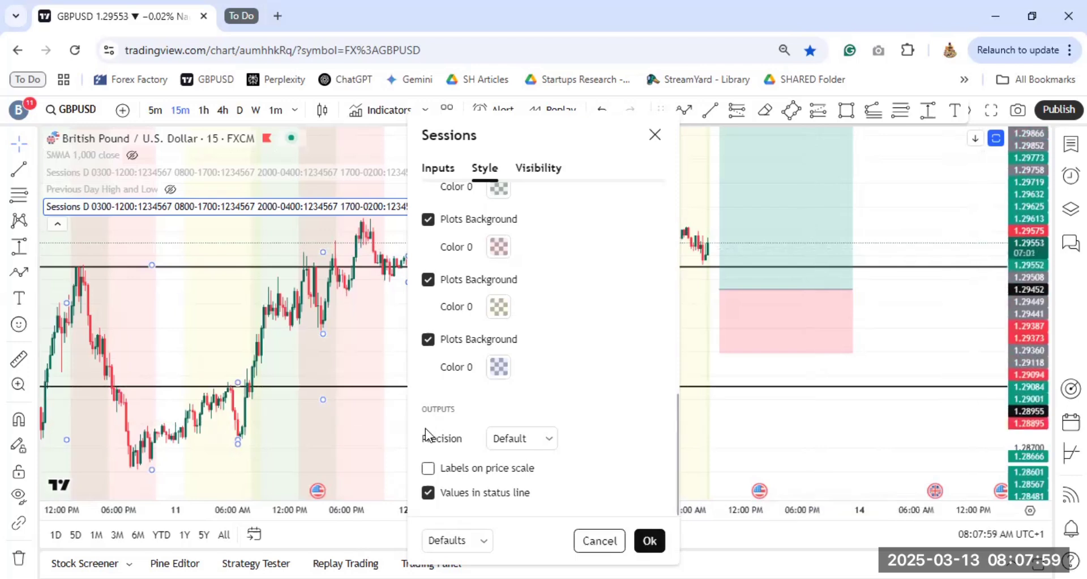
click(429, 493)
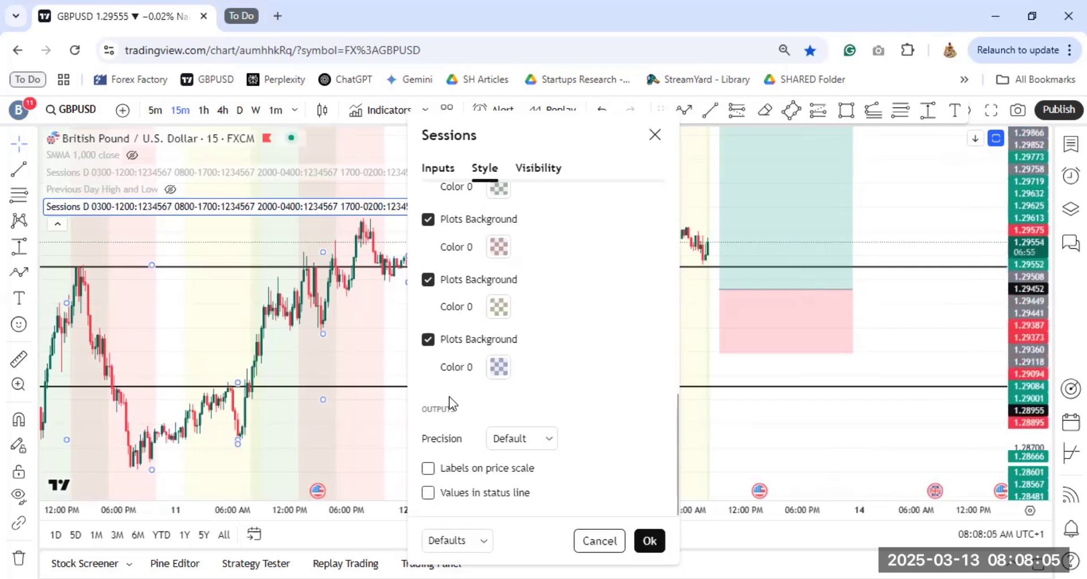
- In the Sessions inputs, leave Sydney Session off after testing it and uncheck Tokyo Session
scroll(449, 397, up, 5)
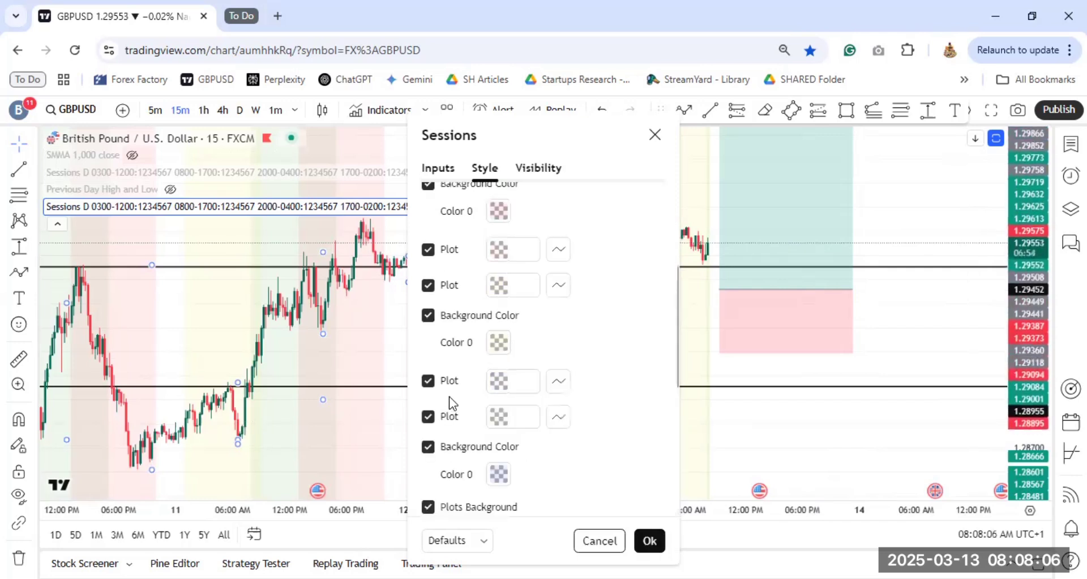
click(442, 169)
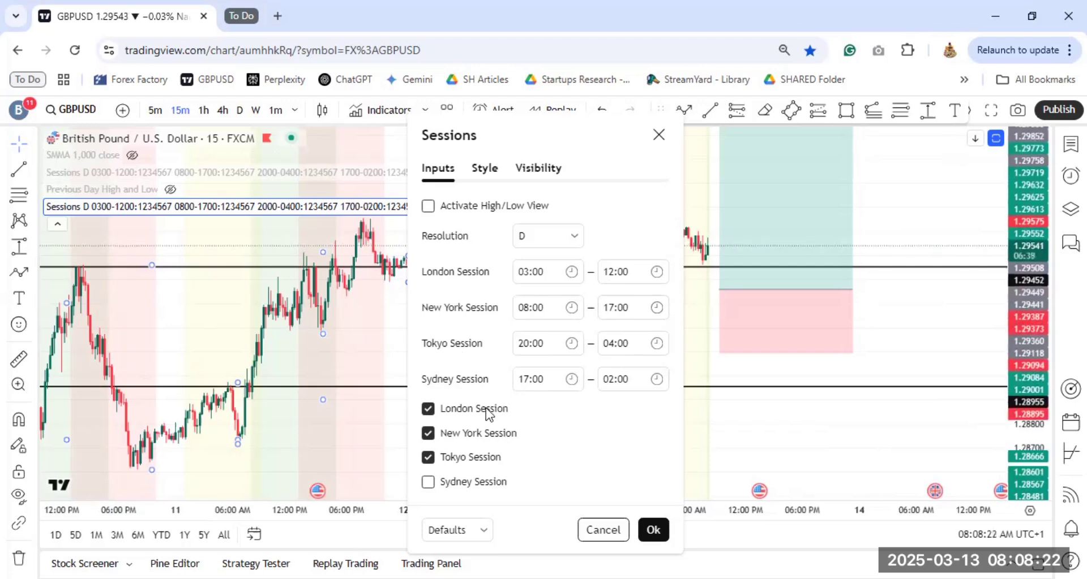
click(429, 484)
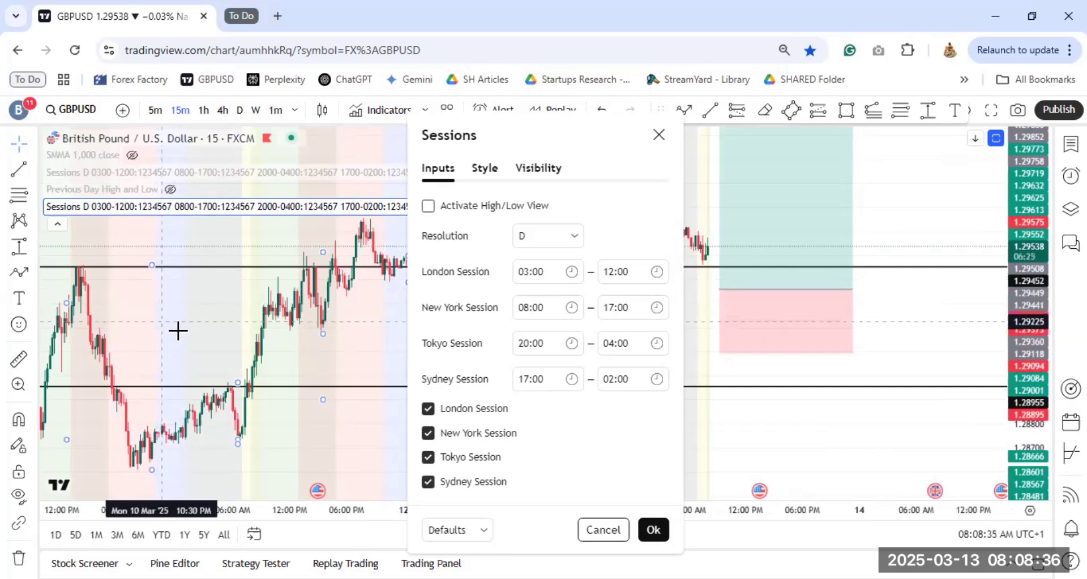
click(427, 483)
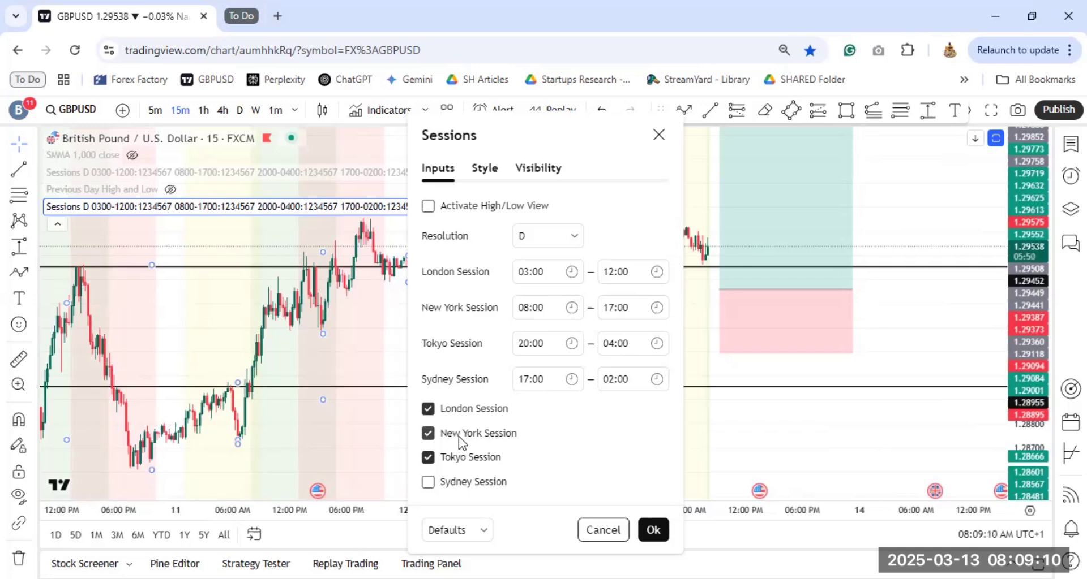
click(428, 458)
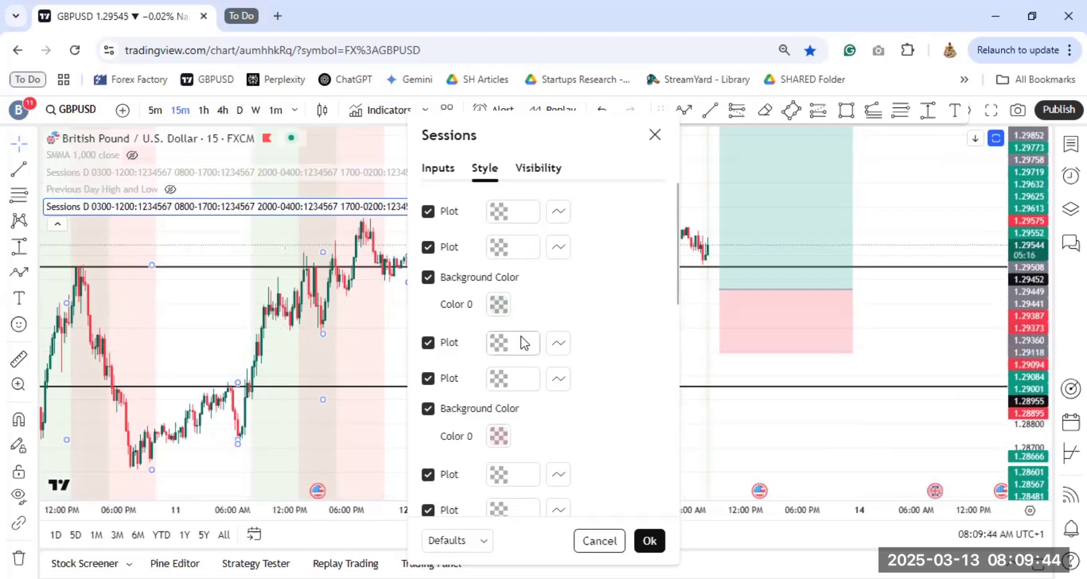
- Raise the opacity of the London session's green background colour
click(498, 306)
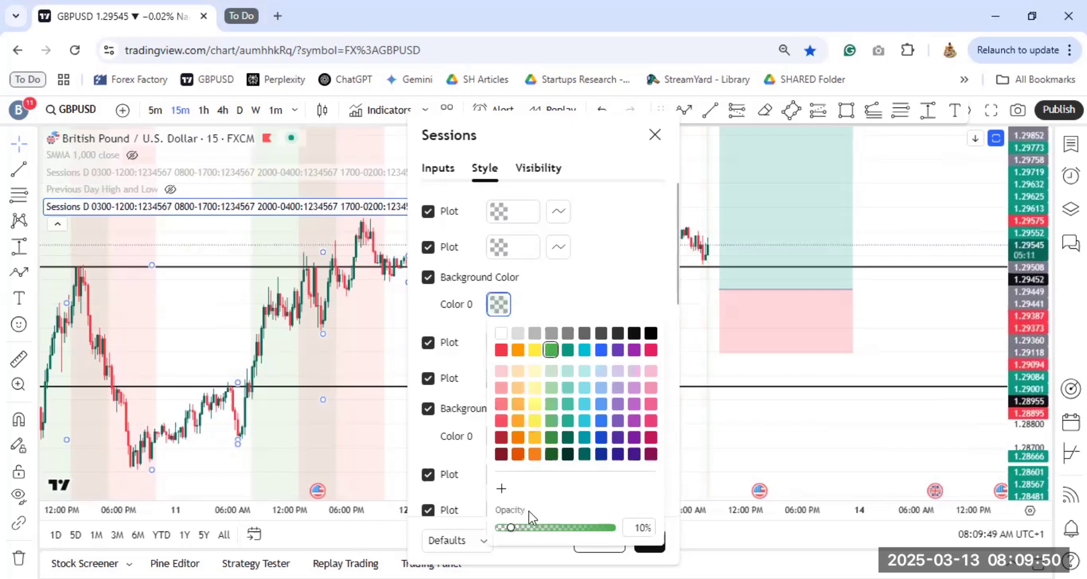
drag(521, 528, 533, 528)
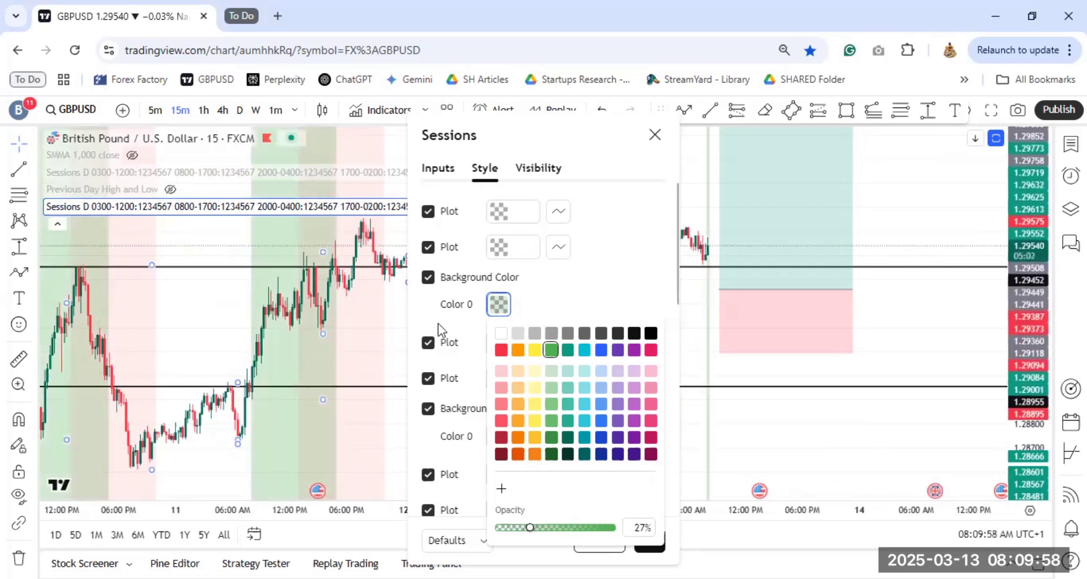
click(434, 309)
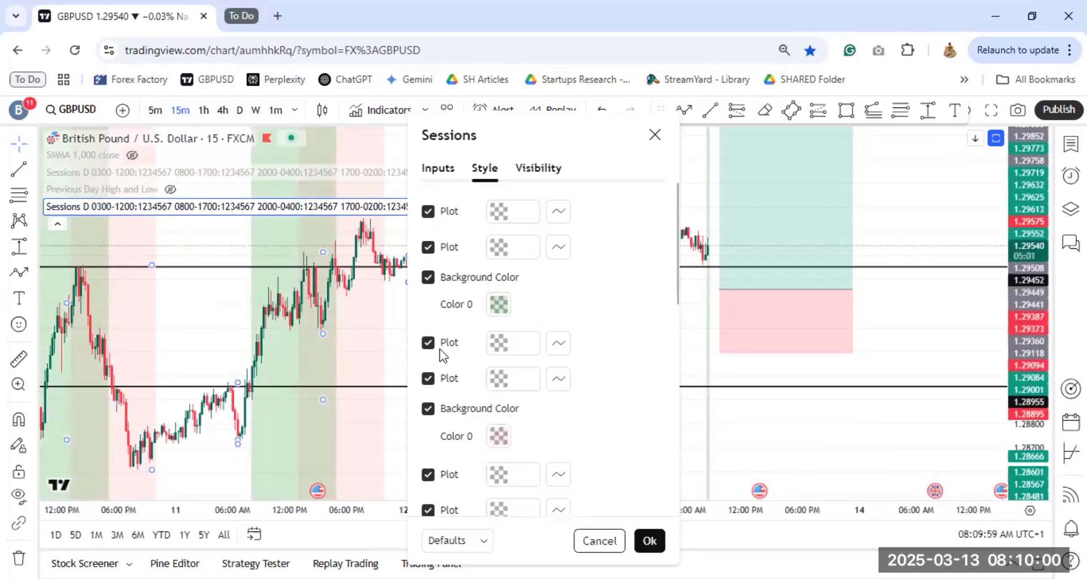
- Raise the New York session's red background opacity from 10% to 36%
scroll(490, 365, down, 1)
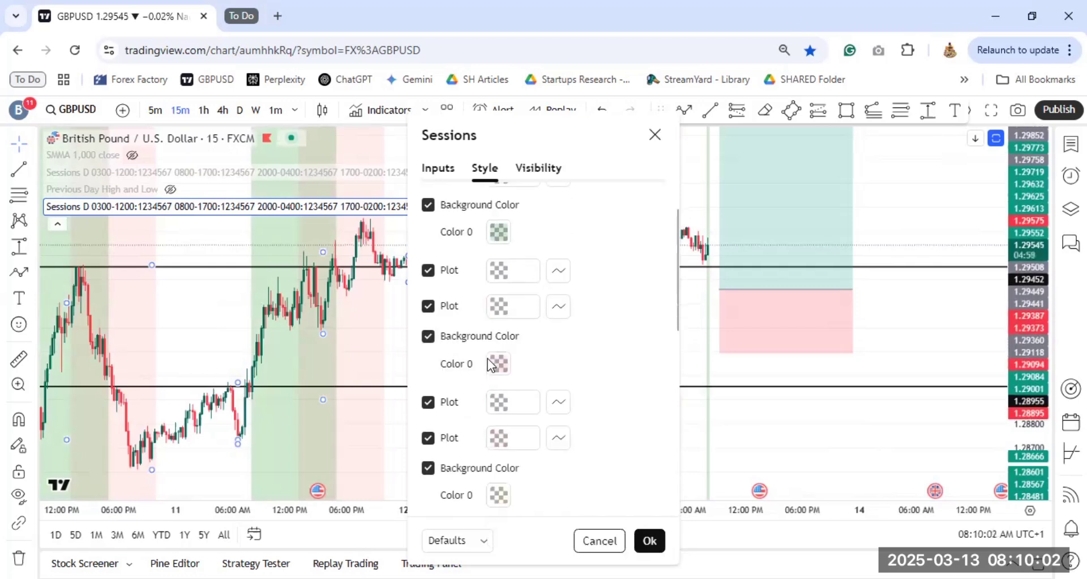
click(497, 363)
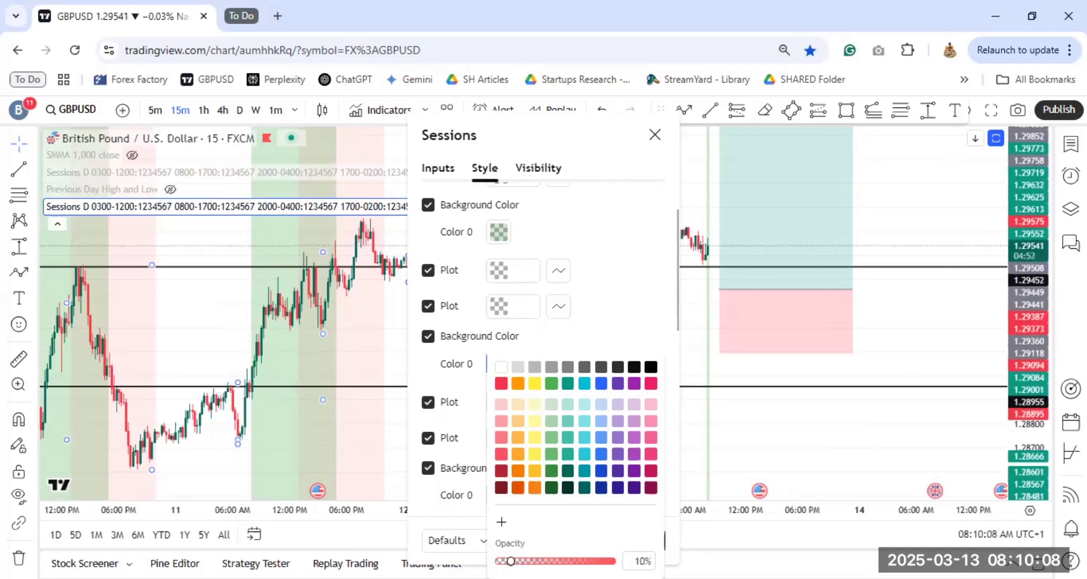
drag(510, 562, 540, 561)
click(417, 365)
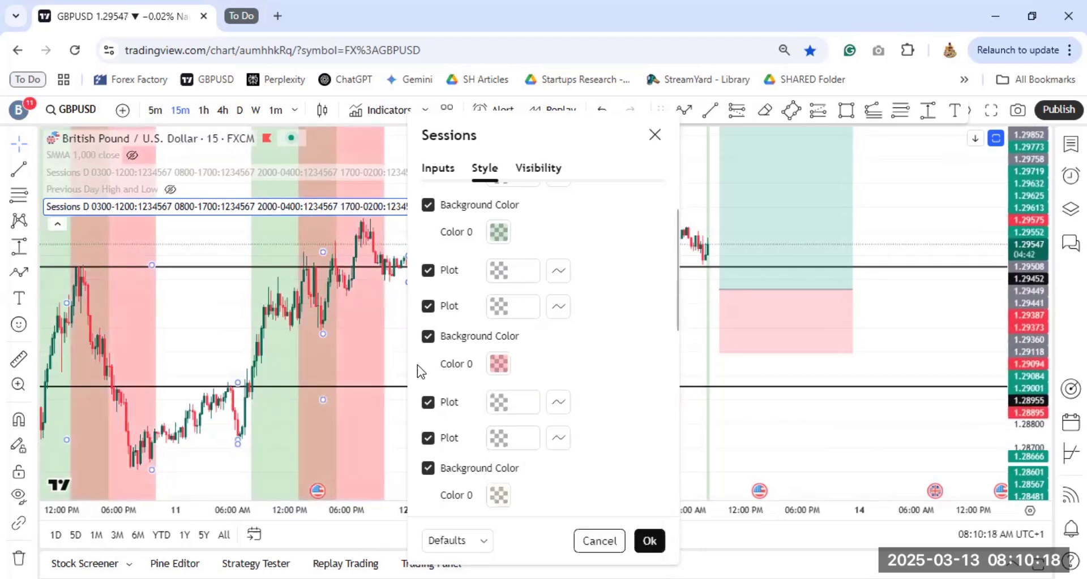
- Uncheck the third and fourth sessions' plots and background colours, then confirm the Sessions settings with Ok
scroll(422, 289, down, 2)
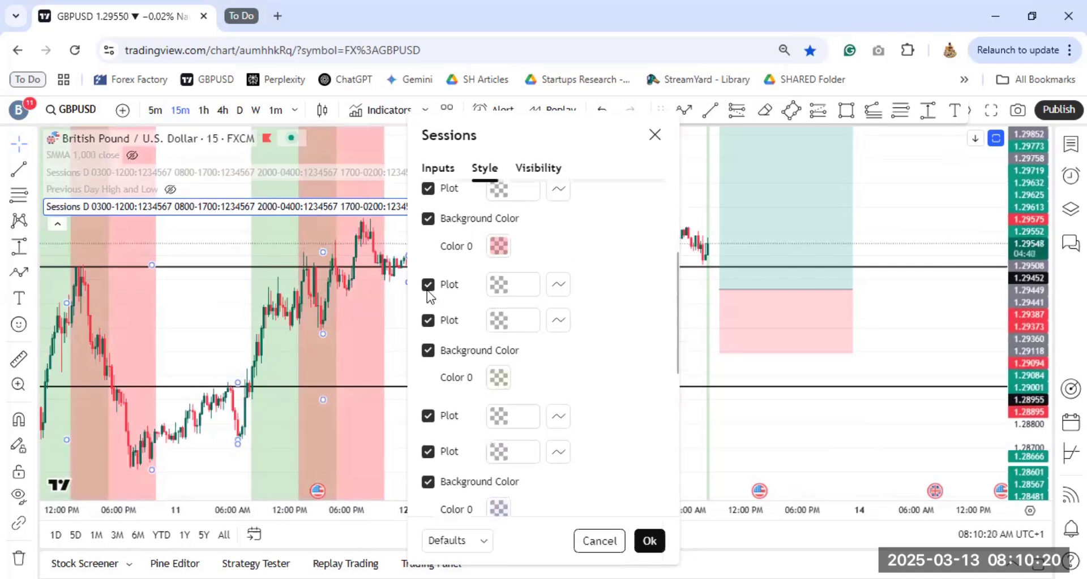
click(429, 321)
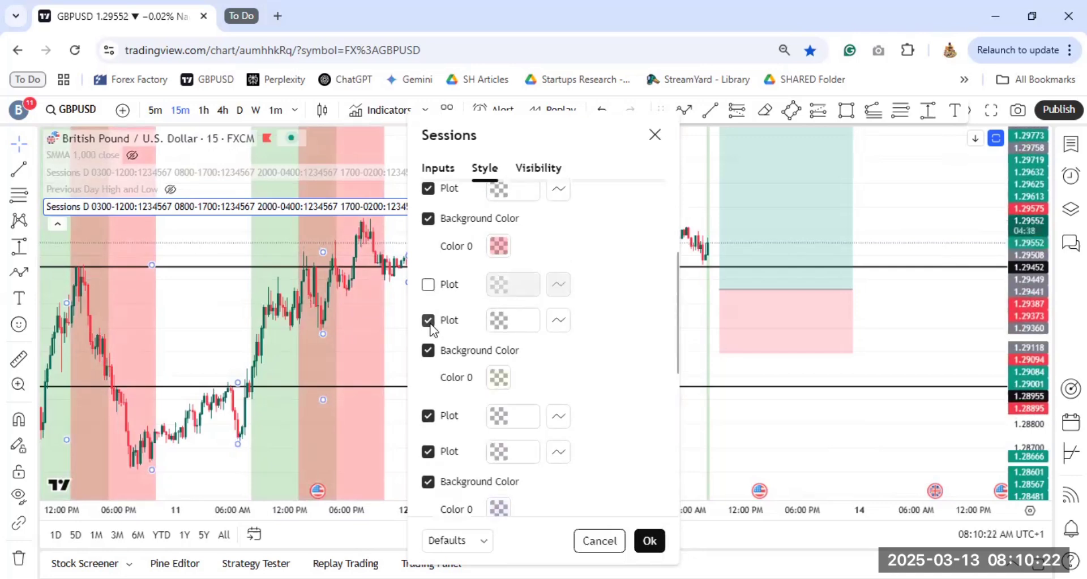
click(429, 351)
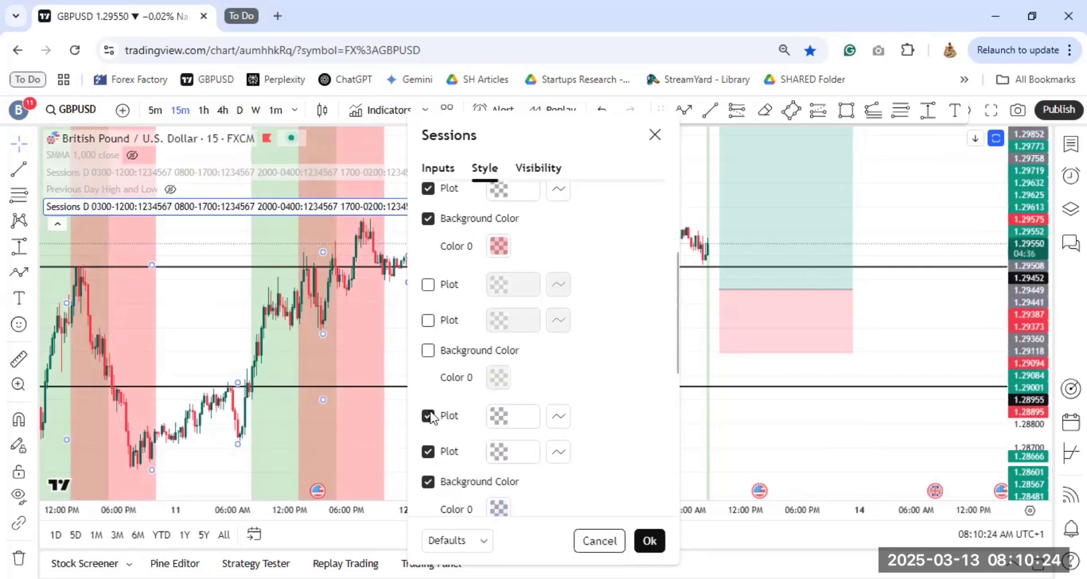
click(428, 452)
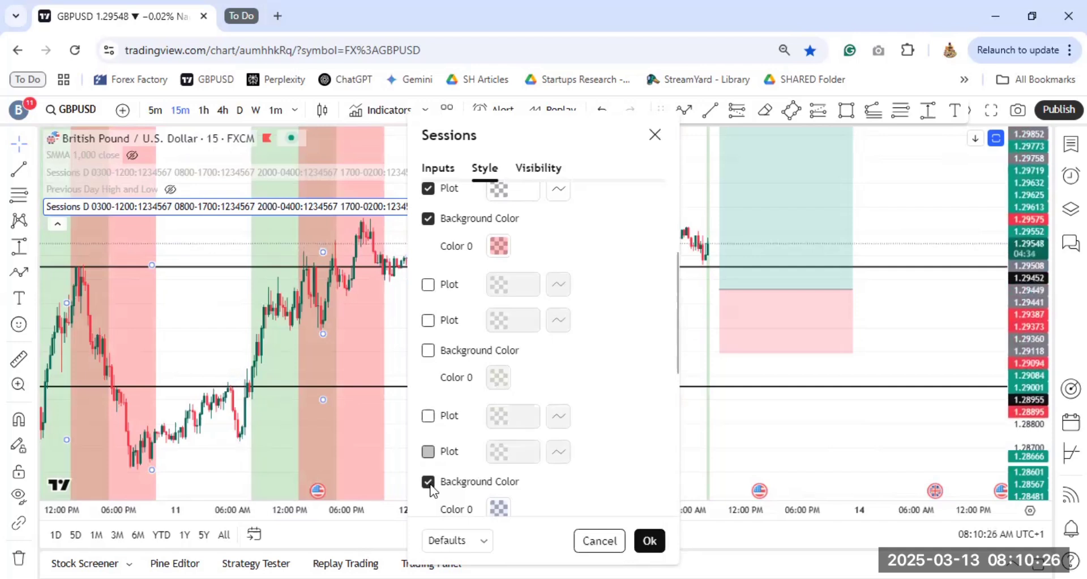
click(428, 483)
scroll(436, 403, down, 5)
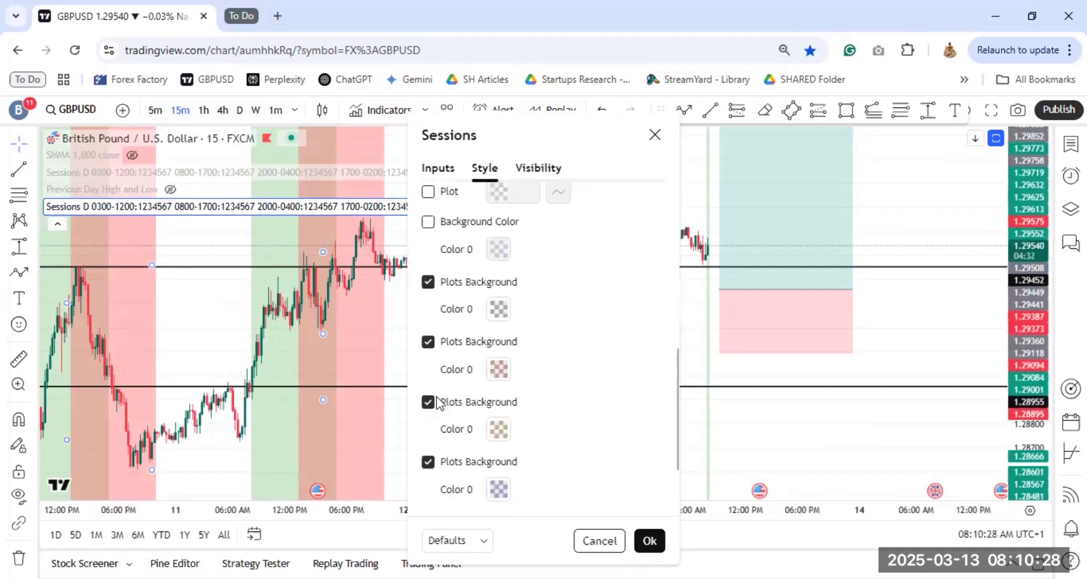
scroll(437, 403, down, 2)
scroll(436, 403, up, 1)
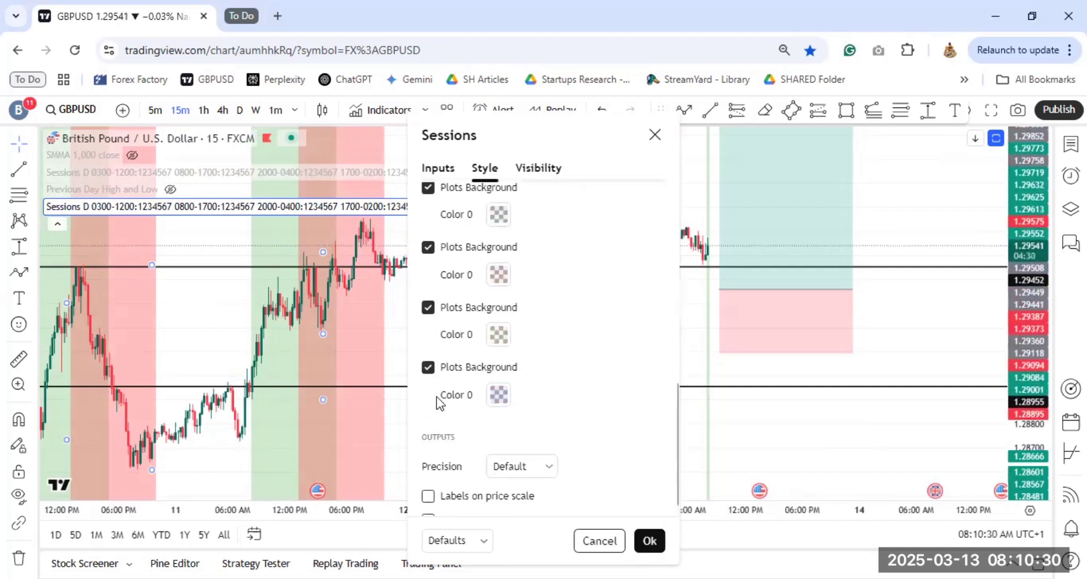
scroll(436, 403, down, 1)
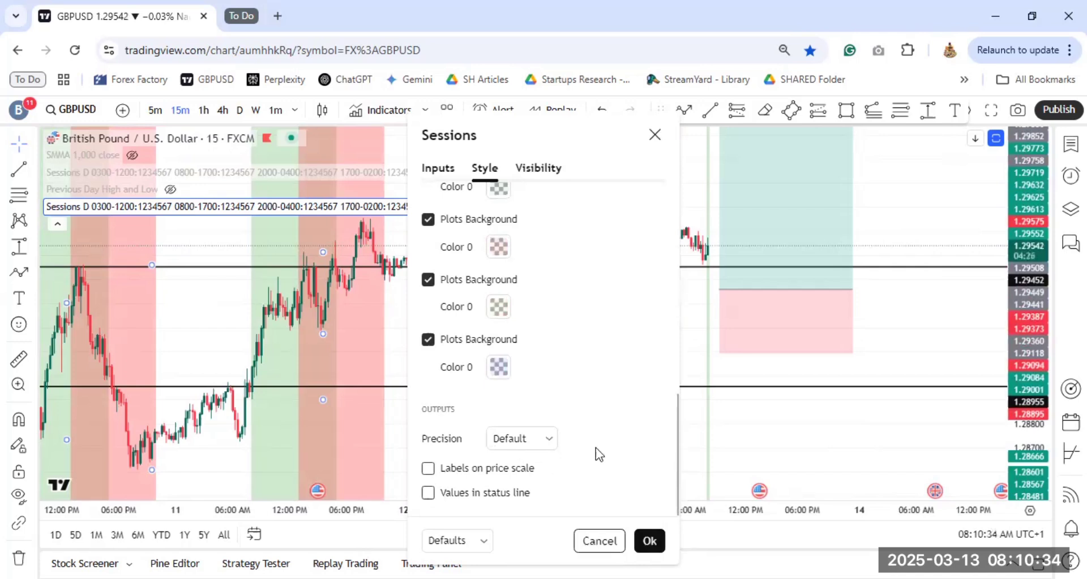
click(650, 541)
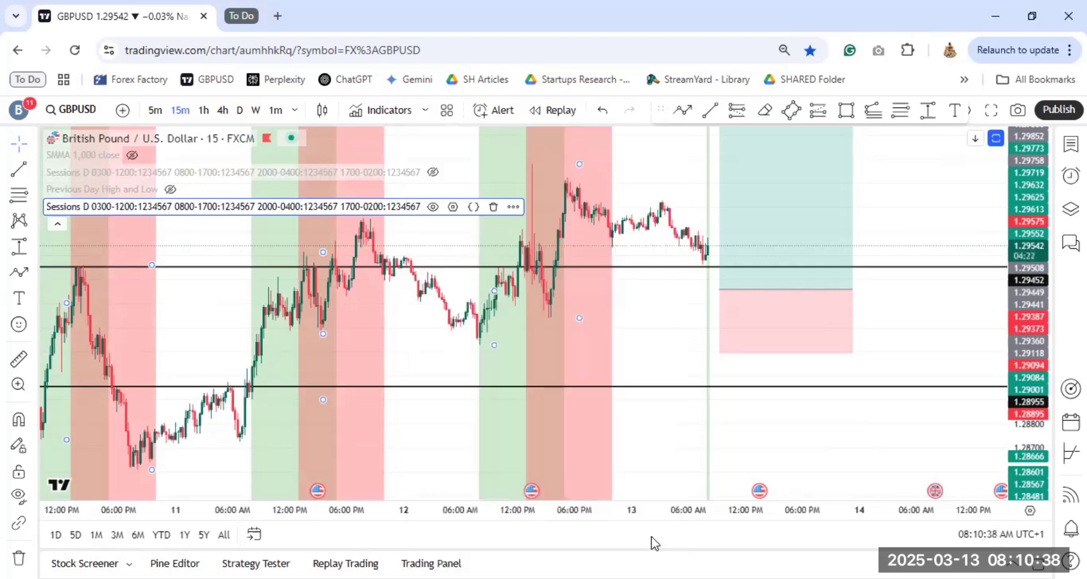
- Deselect the Sessions indicator and collapse the legend, leaving candles with green and red bands
click(645, 330)
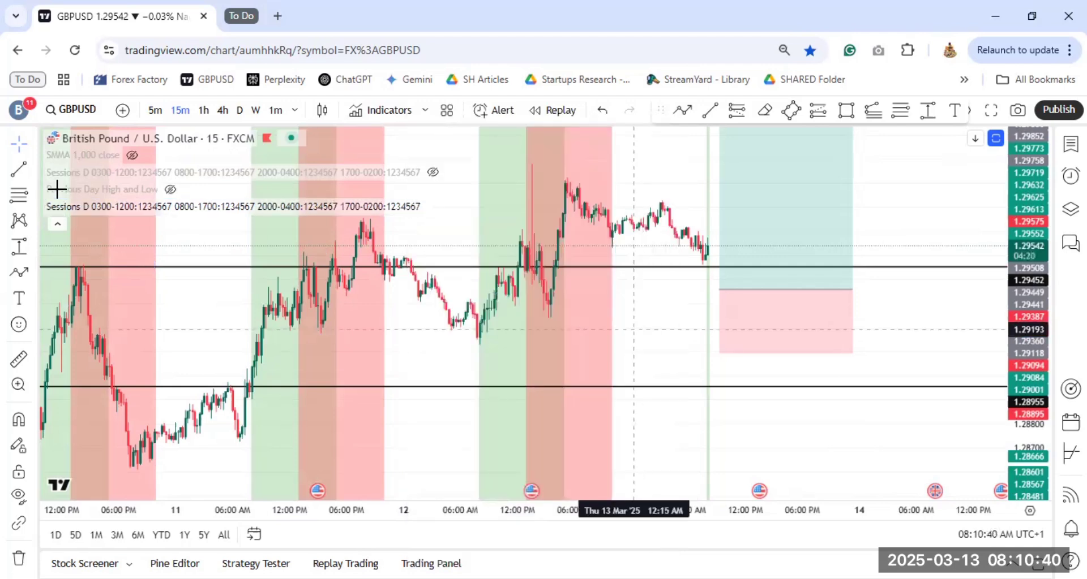
click(53, 221)
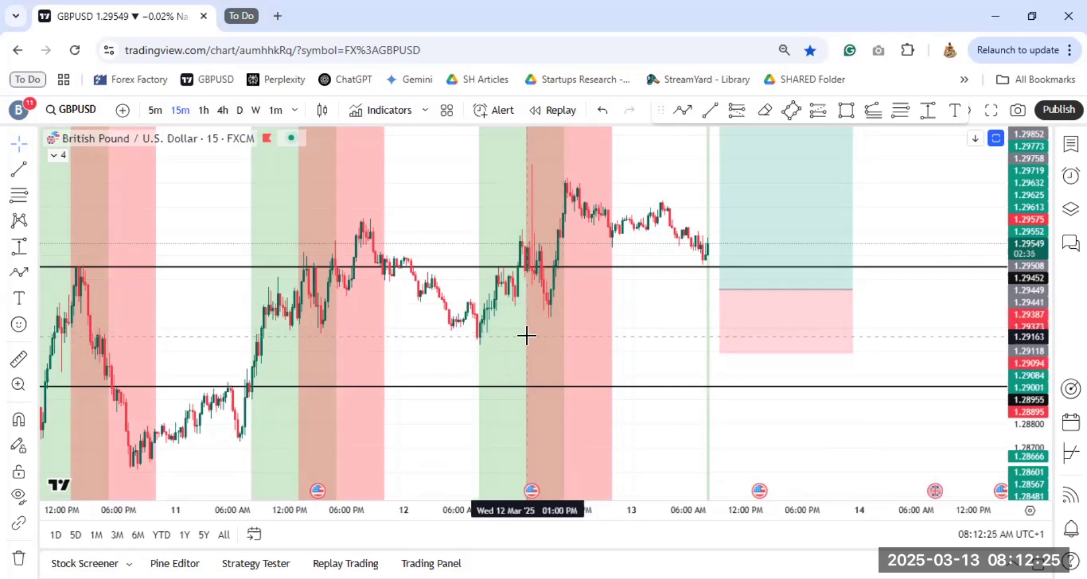
scroll(527, 334, left, 3)
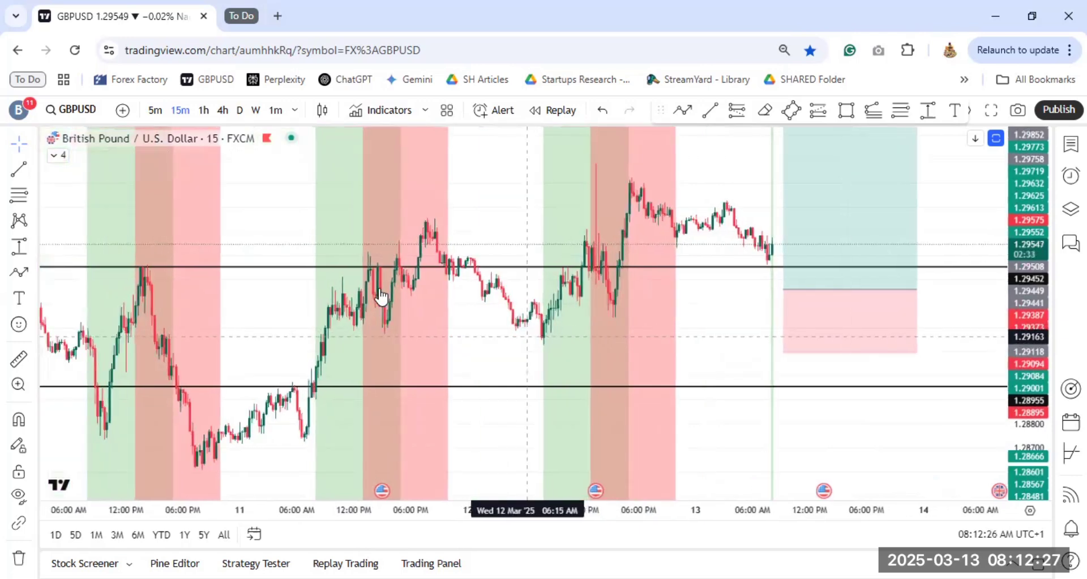